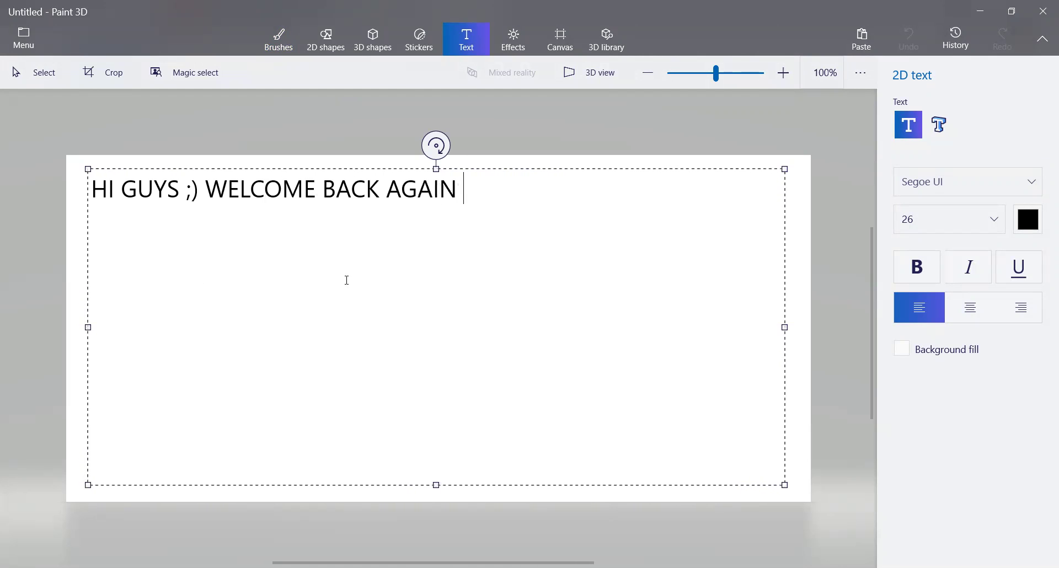
- Continue the greeting text with ";) TODAY WE ARE GOING TO BE DRAWING SKYWORKS, SHOUTOUT TO MY BRO" and commit it to the canvas
text(ODAY WE ARE GOING TO )
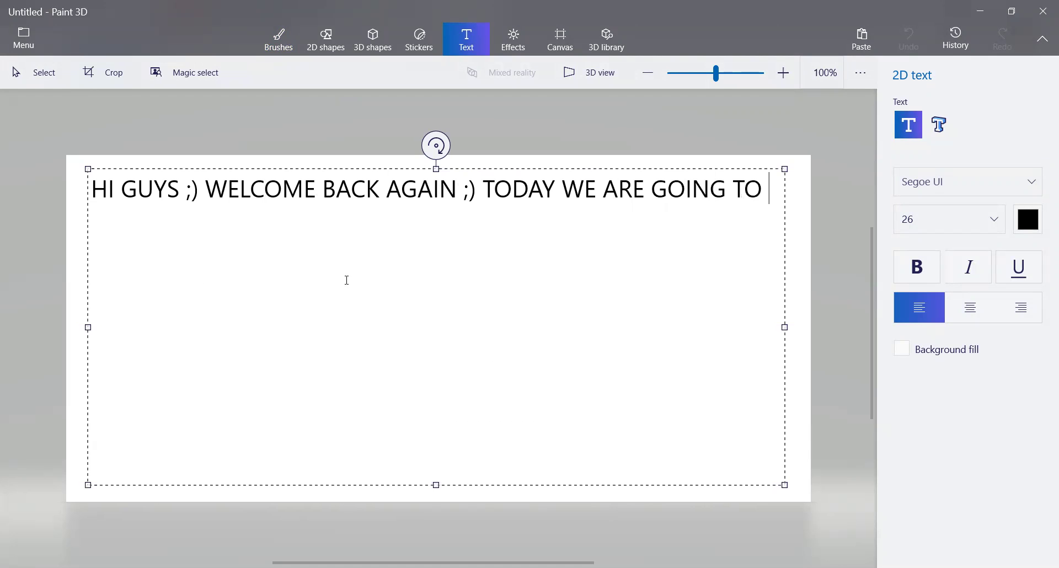
text(BE DRAWING SKYWORKS, SHOUTOUT TO MY BRO)
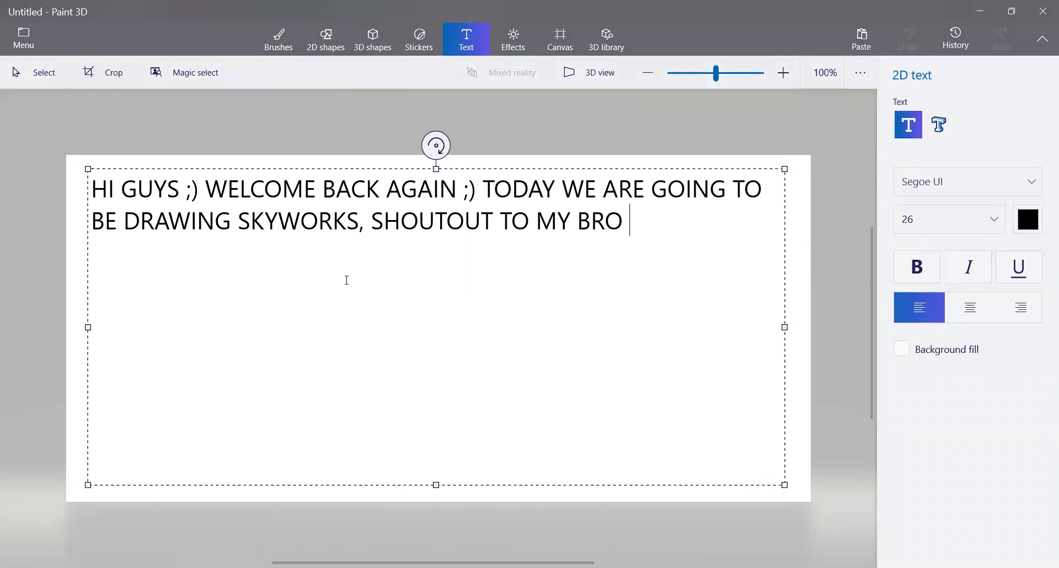
click(828, 266)
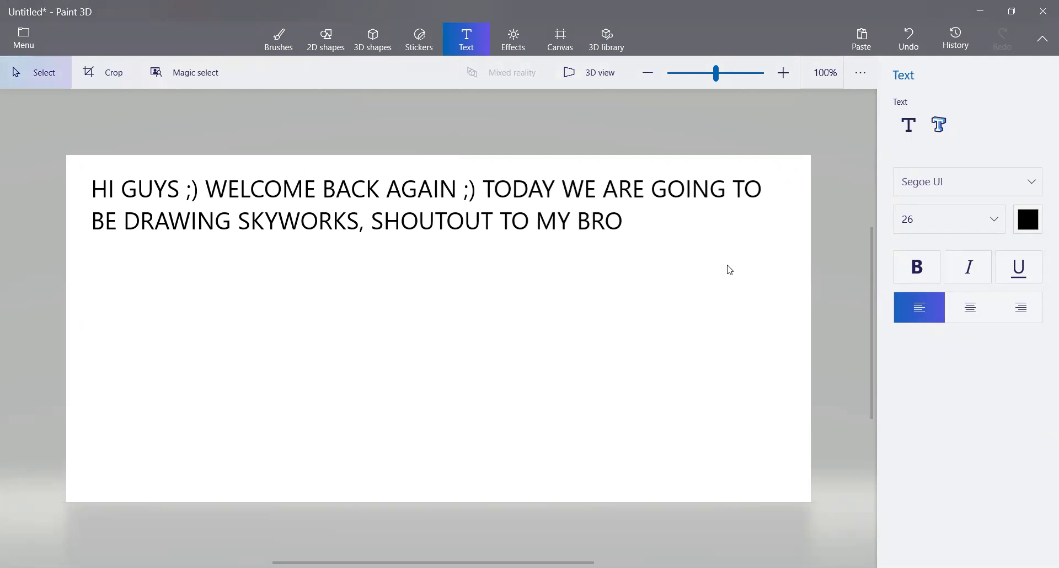
- Start a new blank canvas without saving the text and set the Marker brush colour to black
key(ctrl+n)
click(525, 322)
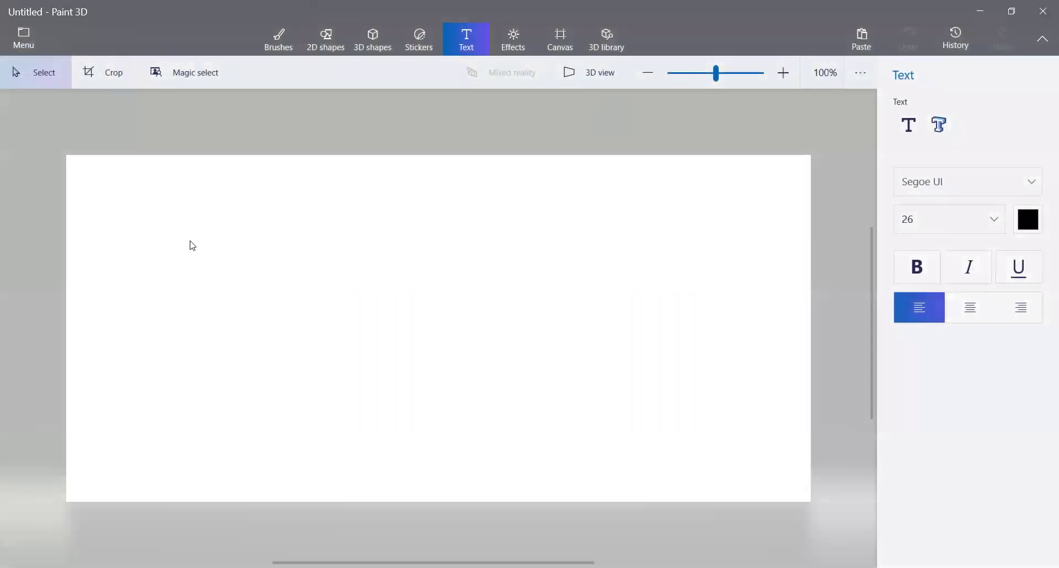
key(b)
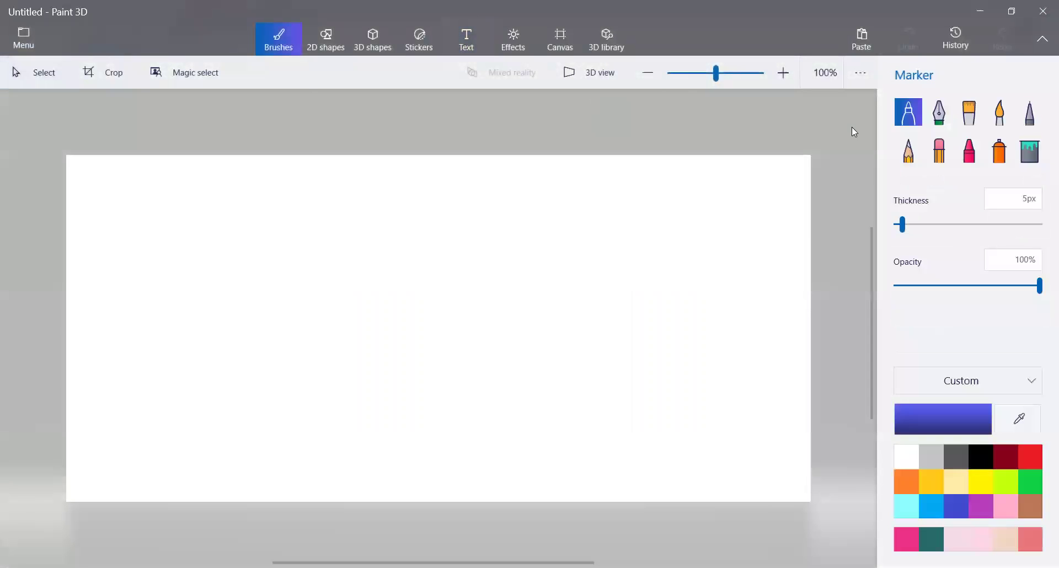
click(979, 457)
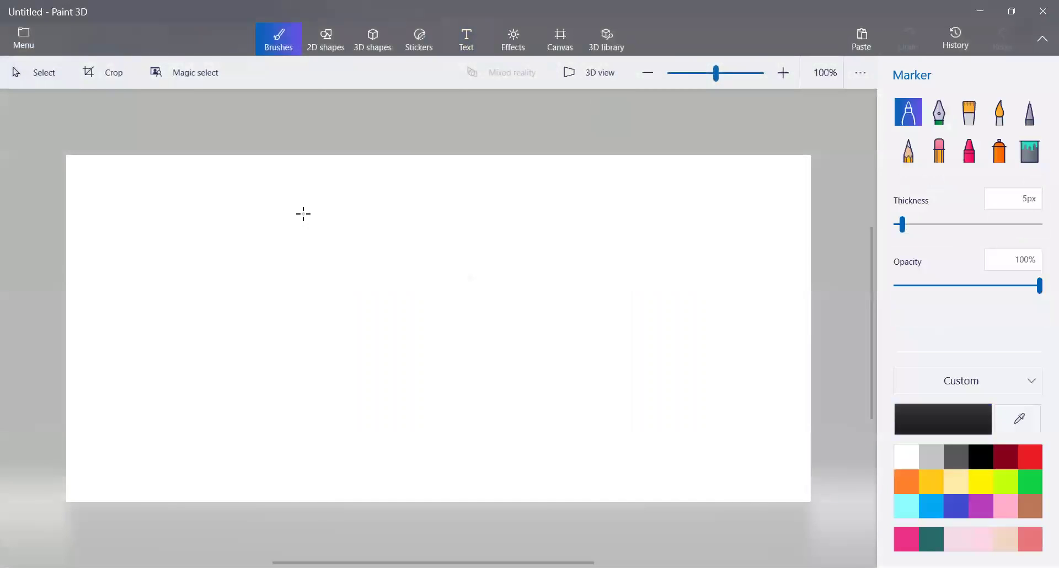
drag(312, 207, 316, 264)
key(ctrl+z)
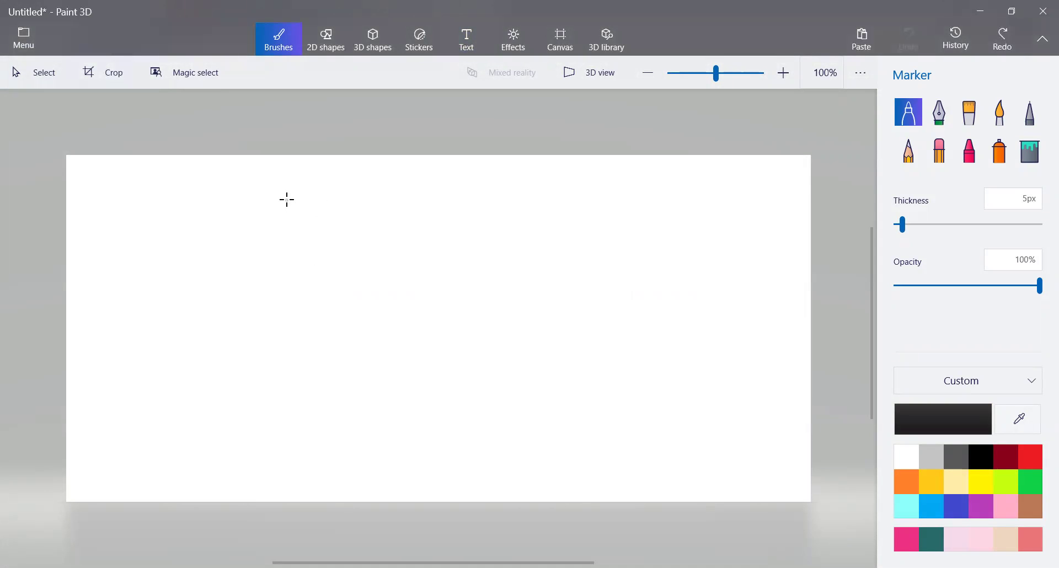
mouse_move(287, 196)
mouse_down()
mouse_move(303, 312)
mouse_move(339, 375)
mouse_move(373, 383)
mouse_move(430, 353)
mouse_move(452, 316)
mouse_move(455, 227)
mouse_up()
key(ctrl+z)
- Draw the face outline with a pointed chin and a side-swept hair outline reaching the canvas's upper edge using the black Marker
drag(310, 203, 306, 233)
mouse_move(306, 282)
mouse_down()
mouse_move(347, 367)
mouse_move(377, 387)
mouse_move(415, 387)
mouse_move(464, 348)
mouse_move(480, 316)
mouse_move(485, 203)
mouse_up()
mouse_move(326, 174)
mouse_down()
mouse_move(305, 239)
mouse_move(350, 201)
mouse_move(413, 249)
mouse_move(447, 250)
mouse_move(435, 227)
mouse_move(469, 246)
mouse_move(503, 252)
mouse_move(479, 233)
mouse_move(558, 260)
mouse_move(550, 225)
mouse_move(517, 183)
mouse_move(477, 166)
mouse_move(389, 156)
mouse_move(325, 176)
mouse_up()
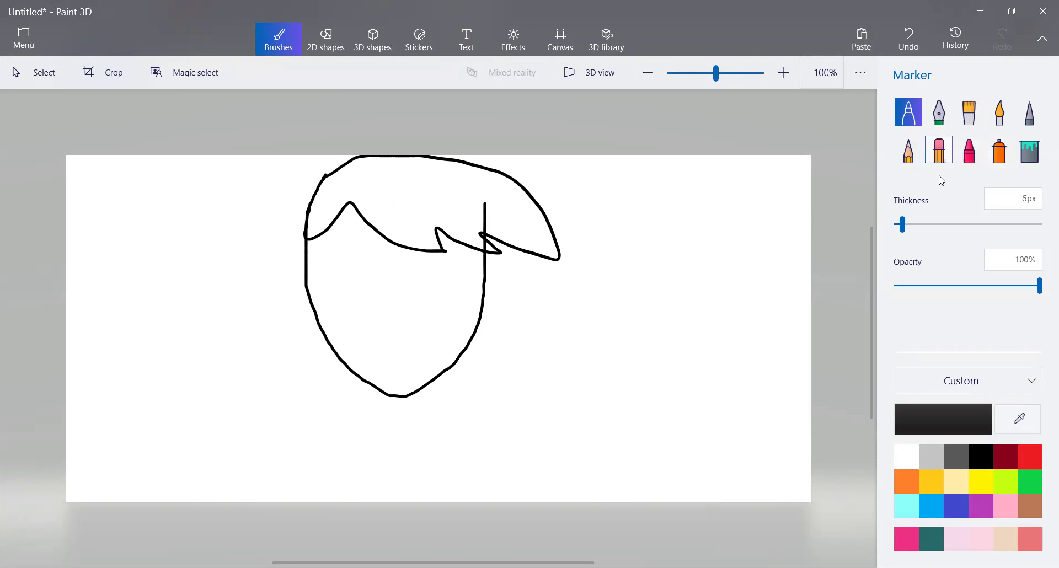
- Erase the face line that crosses the hair fringe and repair the damaged fringe tip with the black Marker
click(939, 151)
mouse_move(485, 219)
mouse_down()
mouse_move(483, 204)
mouse_move(485, 246)
mouse_up()
click(908, 112)
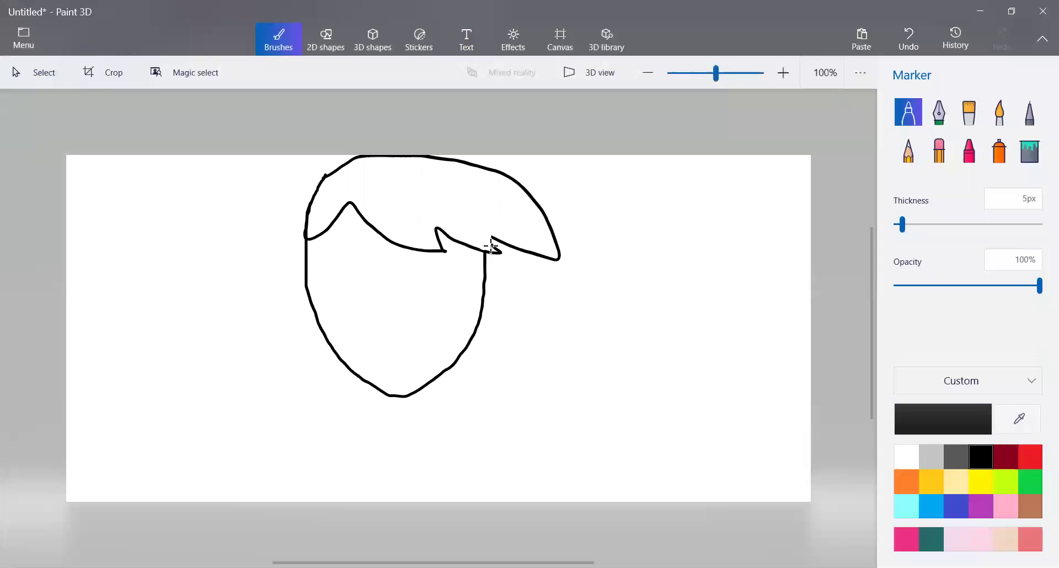
drag(491, 246, 492, 238)
key(ctrl+z)
- Draw two closed, curved eyes and a wide smile inside the face
drag(343, 279, 442, 275)
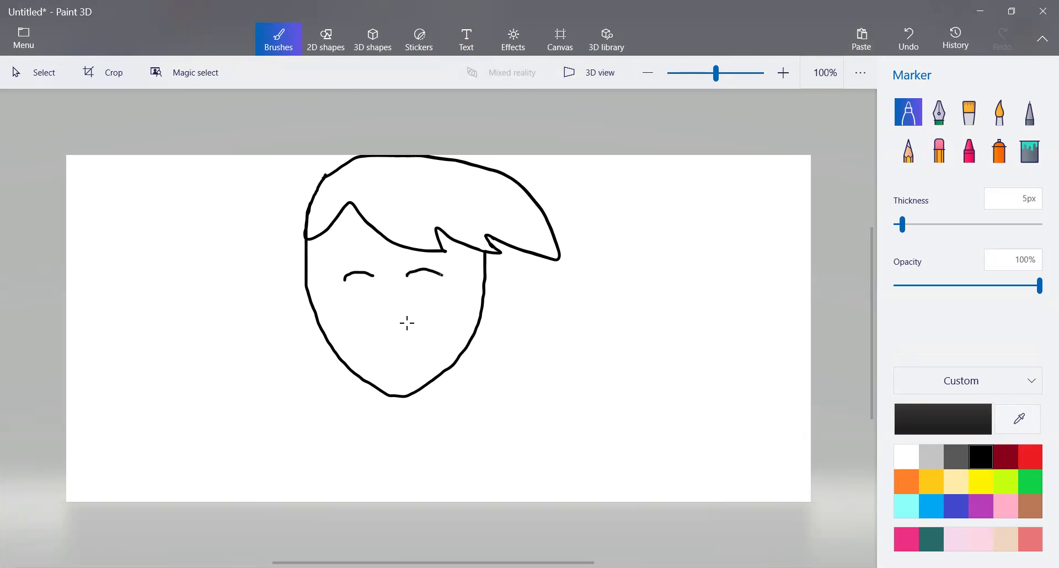
mouse_move(353, 313)
mouse_down()
mouse_move(394, 330)
mouse_move(437, 310)
mouse_up()
key(ctrl+z)
mouse_move(359, 312)
mouse_down()
mouse_move(379, 328)
mouse_move(434, 308)
mouse_up()
- Draw the two neck lines below the jaw and both shoulders sloping down to the canvas's lower edge
drag(350, 370, 353, 431)
drag(450, 368, 451, 428)
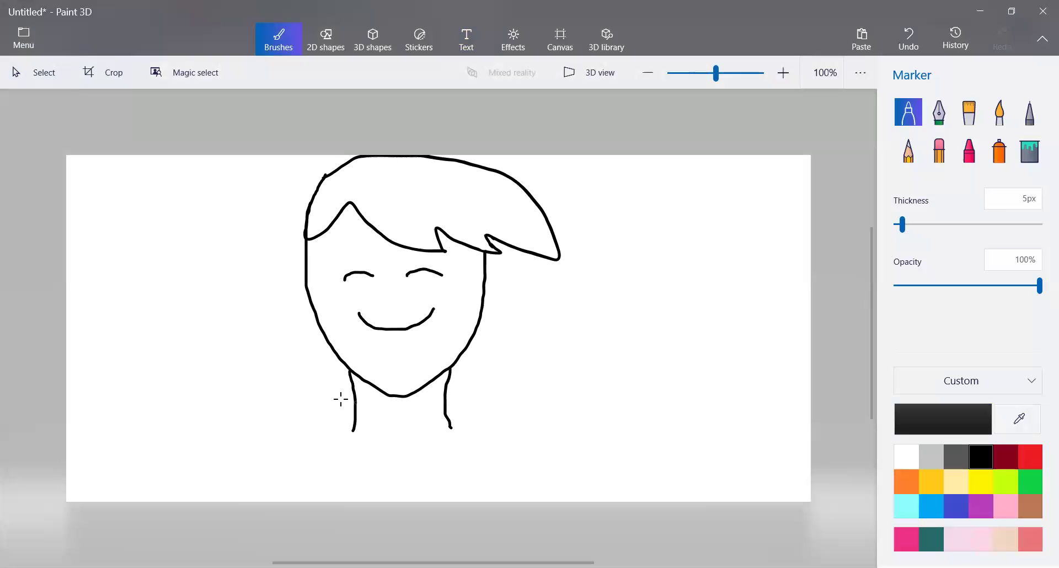
mouse_move(352, 389)
mouse_down()
mouse_move(309, 393)
mouse_move(274, 428)
mouse_move(257, 502)
mouse_up()
mouse_move(446, 392)
mouse_down()
mouse_move(477, 391)
mouse_move(532, 419)
mouse_move(569, 522)
mouse_up()
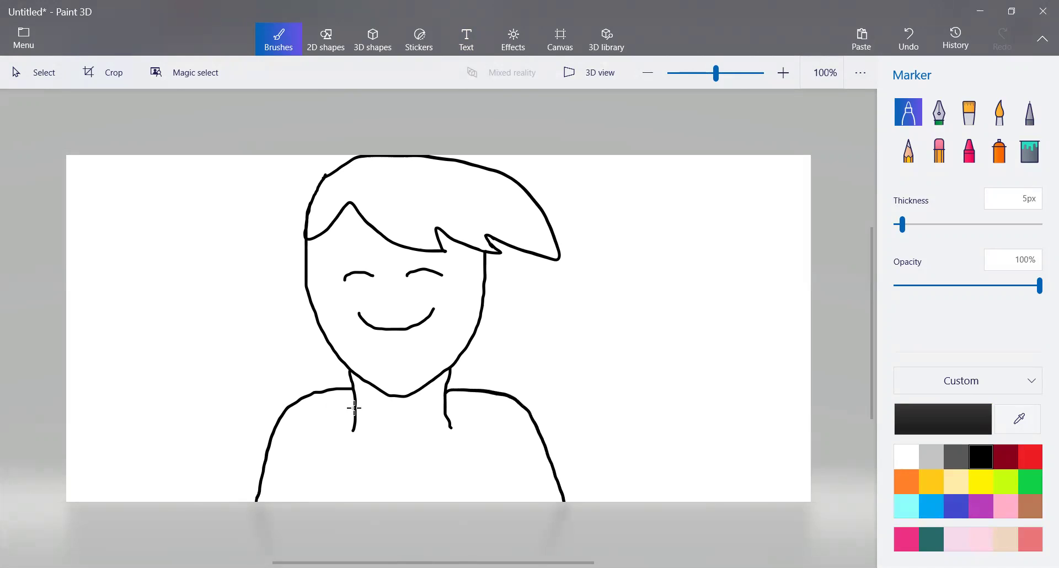
- Draw the hoodie's pointed neck opening around the neck and extend both neck lines down to meet it
mouse_move(353, 408)
mouse_down()
mouse_move(326, 406)
mouse_move(315, 423)
mouse_move(396, 465)
mouse_move(484, 433)
mouse_move(490, 422)
mouse_move(446, 409)
mouse_up()
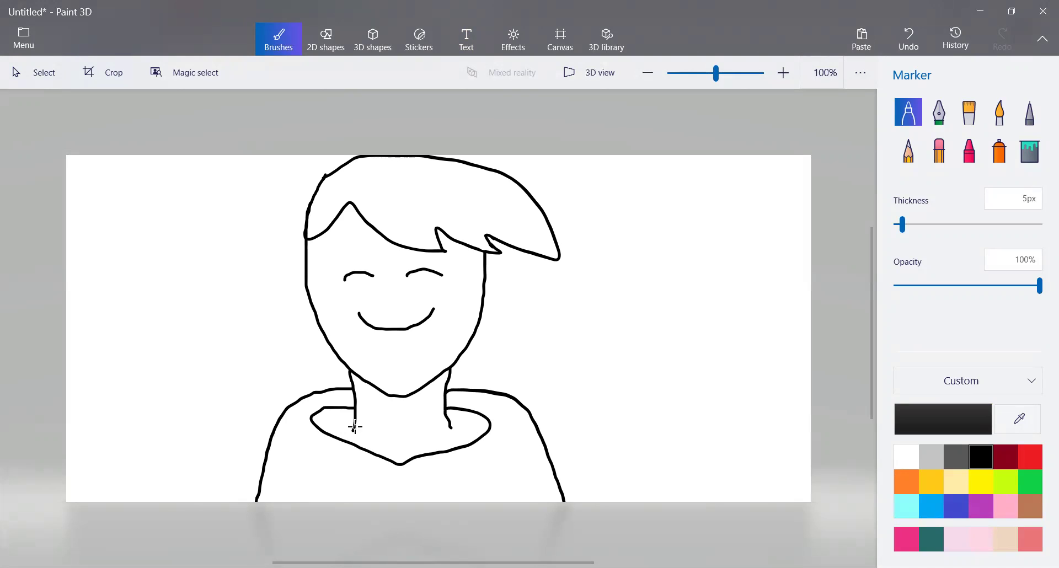
drag(353, 428, 347, 442)
mouse_move(449, 429)
mouse_down()
mouse_move(463, 455)
mouse_move(450, 428)
mouse_move(467, 445)
mouse_up()
key(ctrl+z)
- Draw two hoodie drawstrings as pairs of vertical lines from the neck opening to the canvas's lower edge
drag(367, 451, 370, 490)
drag(375, 452, 374, 518)
drag(431, 455, 432, 502)
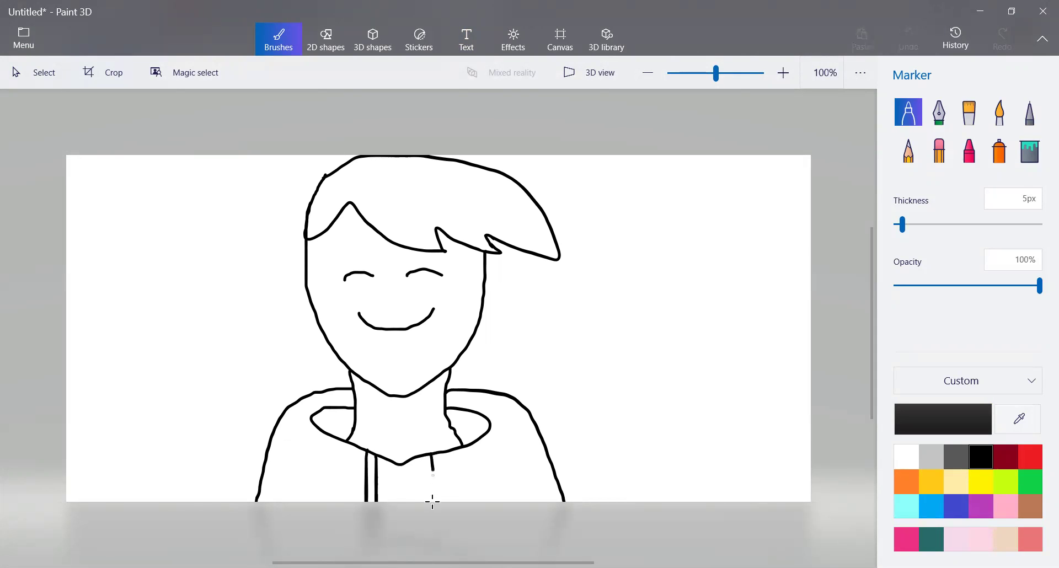
drag(437, 453, 446, 510)
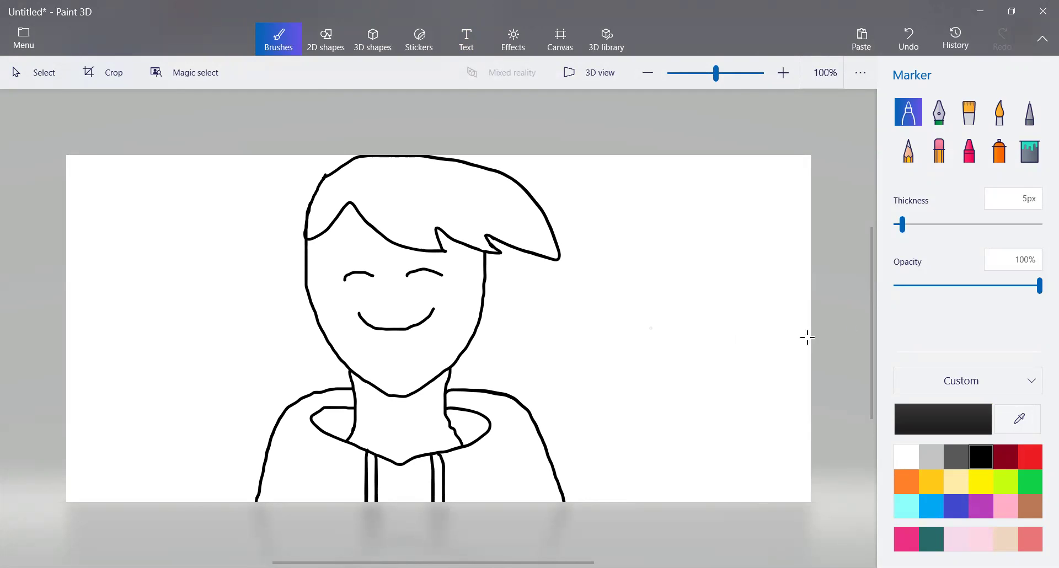
- Fill the hair with brown and the face and neck with light beige
click(1032, 178)
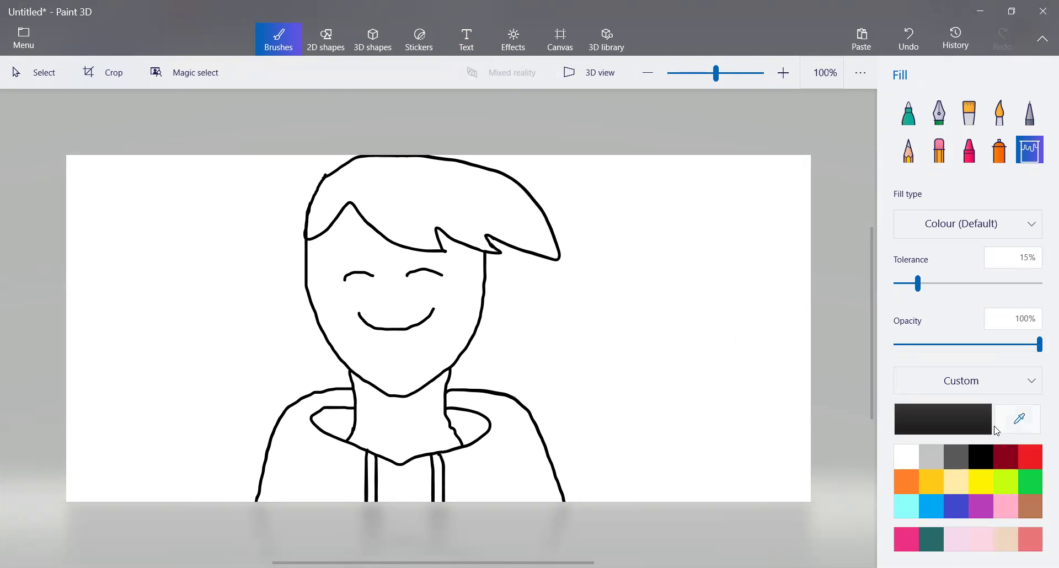
click(1032, 507)
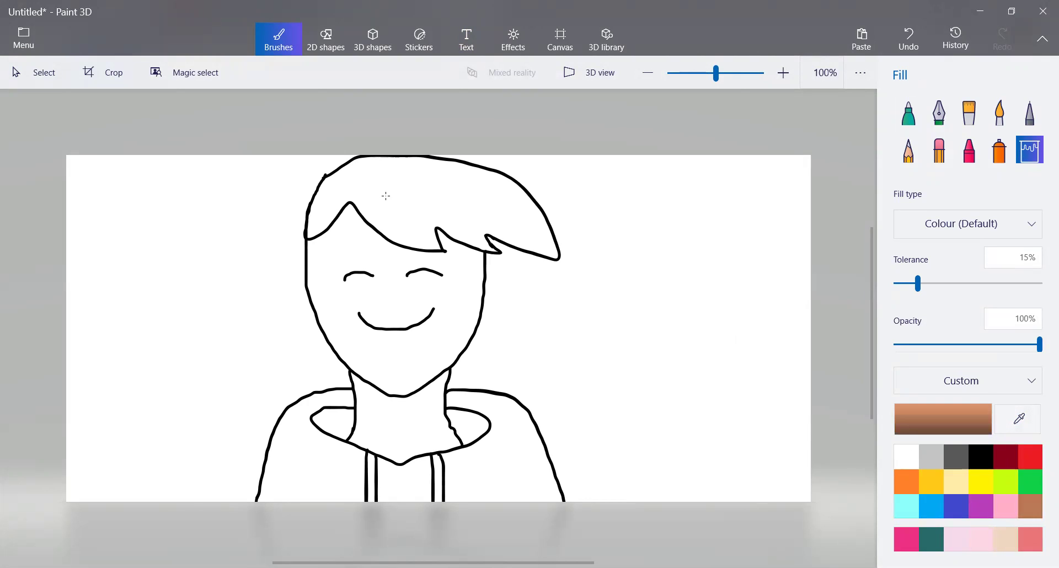
click(385, 195)
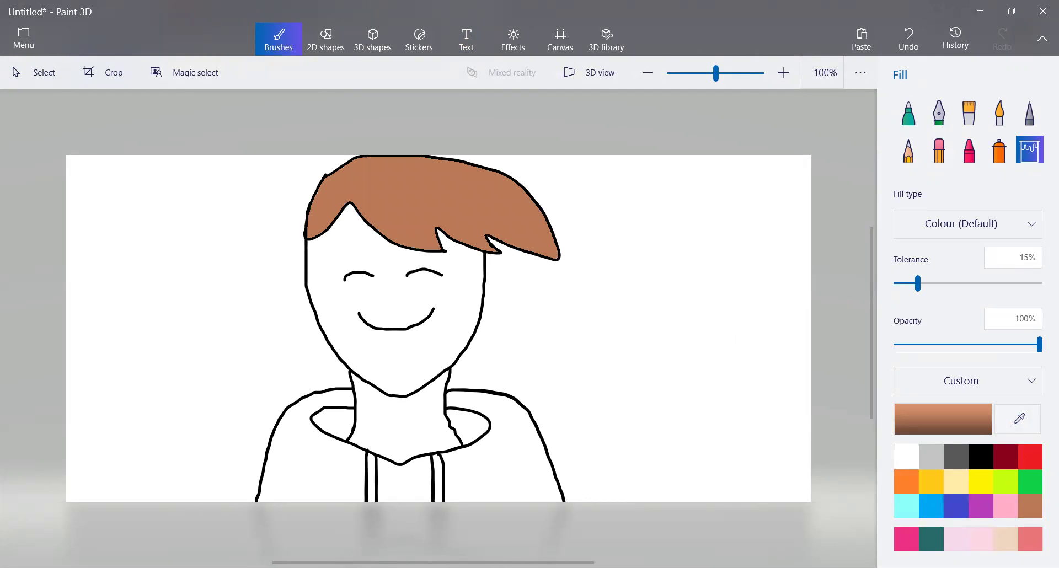
click(1010, 542)
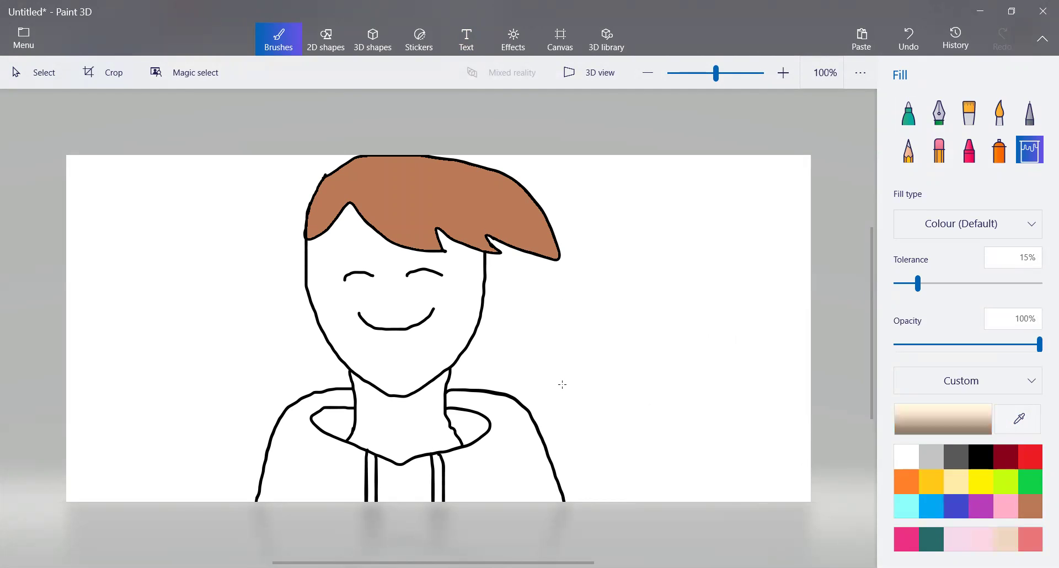
click(384, 293)
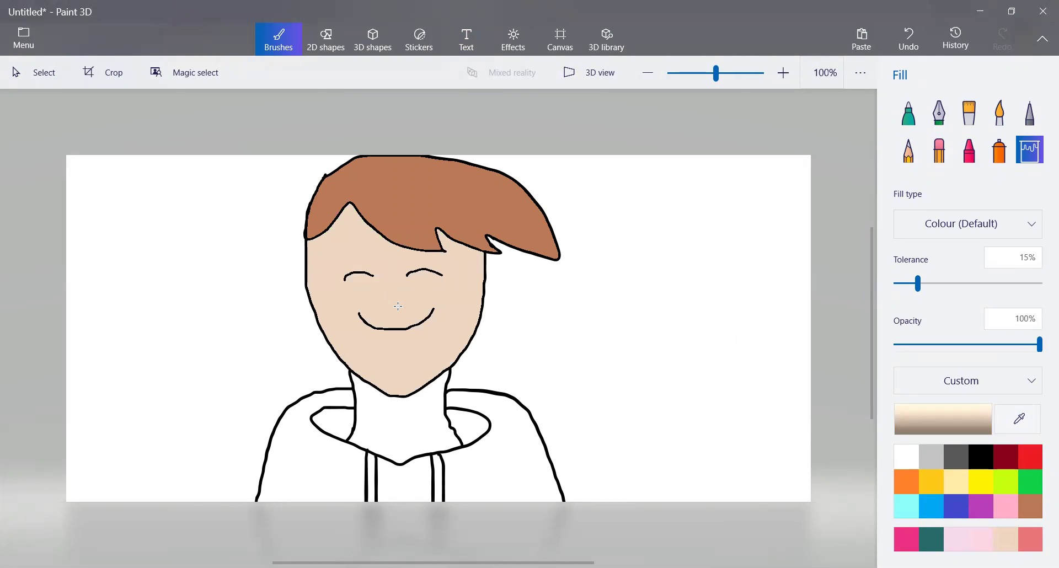
click(414, 447)
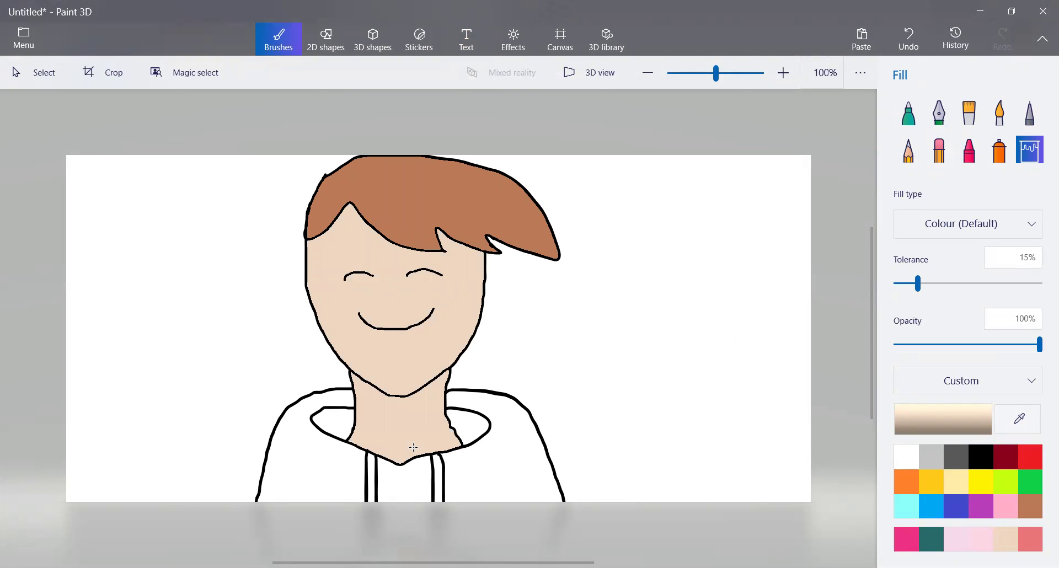
- Fill the three hoodie areas around and between the drawstrings with indigo blue, leaving the drawstrings white
click(949, 501)
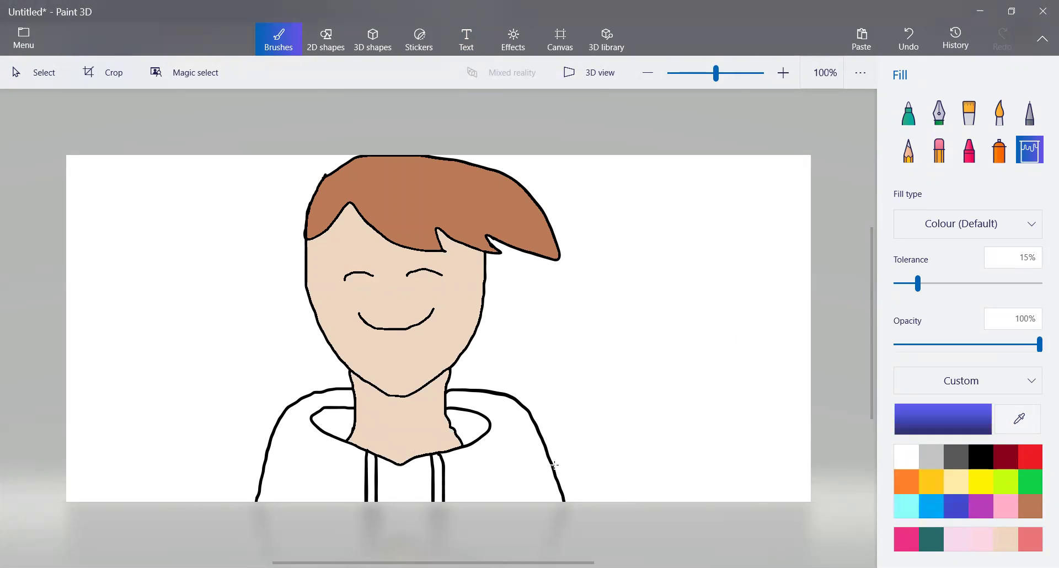
click(508, 430)
click(323, 462)
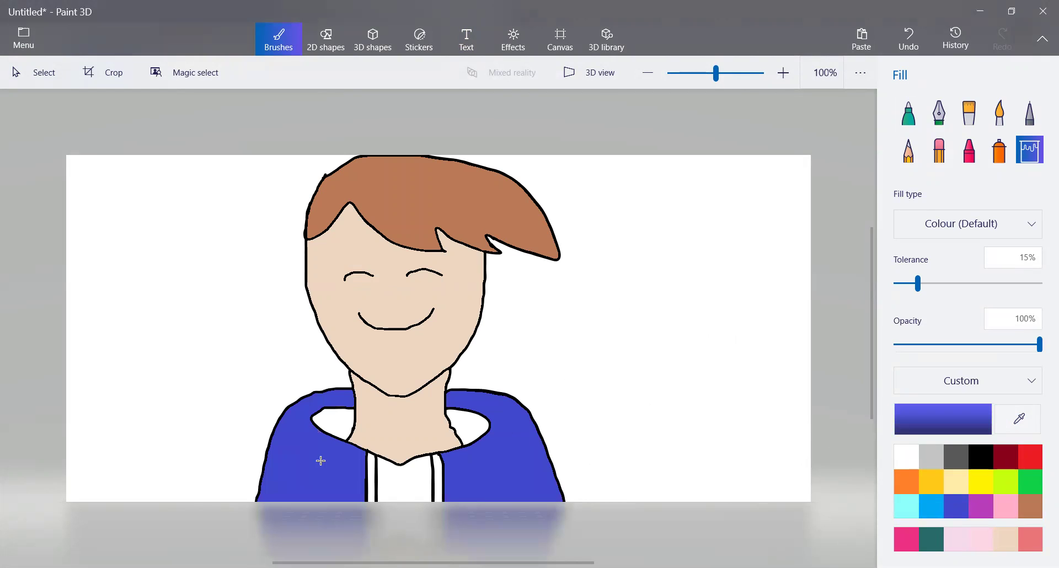
click(400, 487)
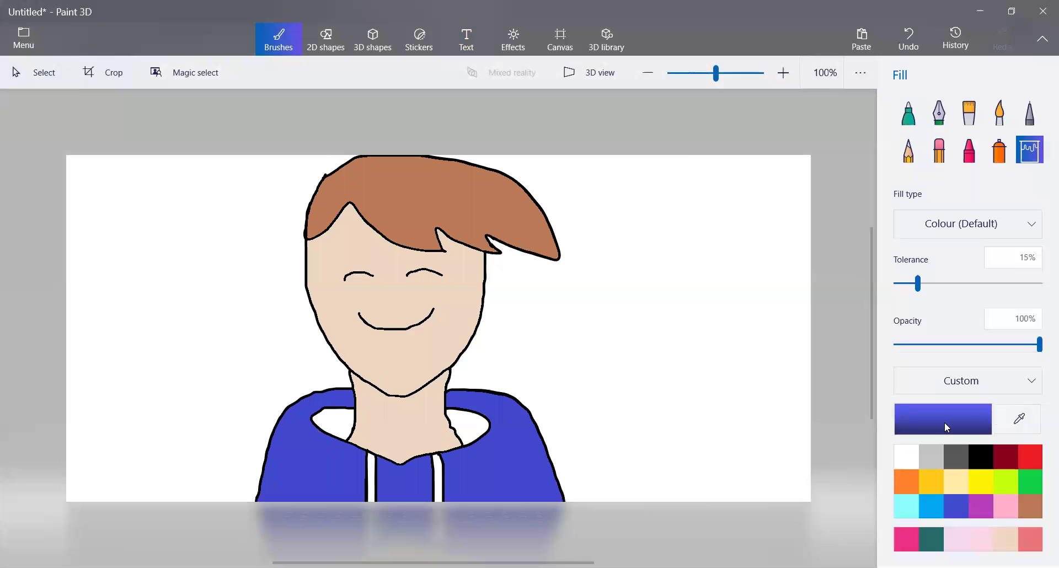
- Mix the dark blue colour 191f72 and fill both inner hood areas beside the neck with it
drag(533, 213, 547, 274)
click(490, 437)
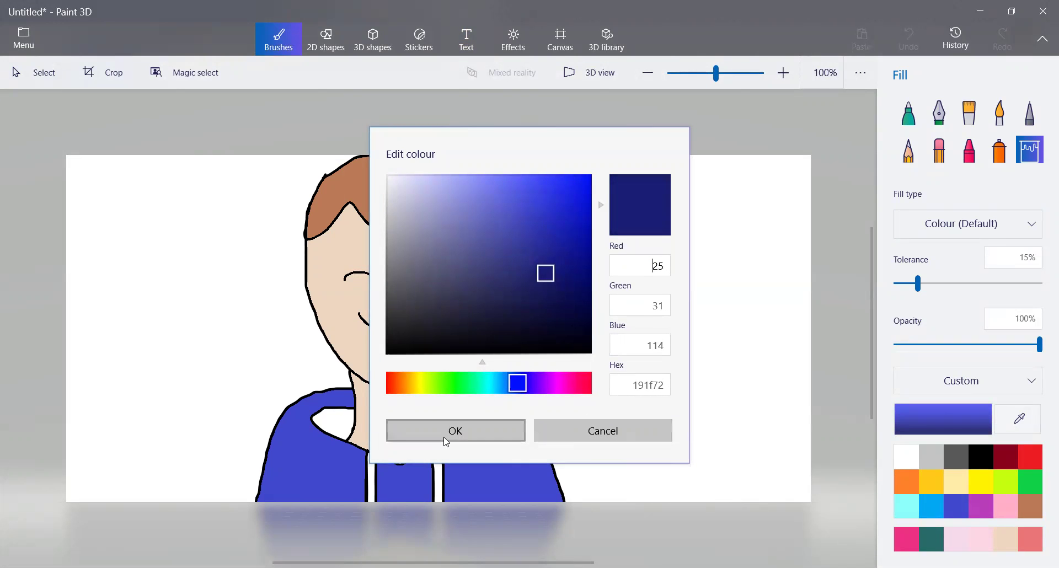
click(334, 422)
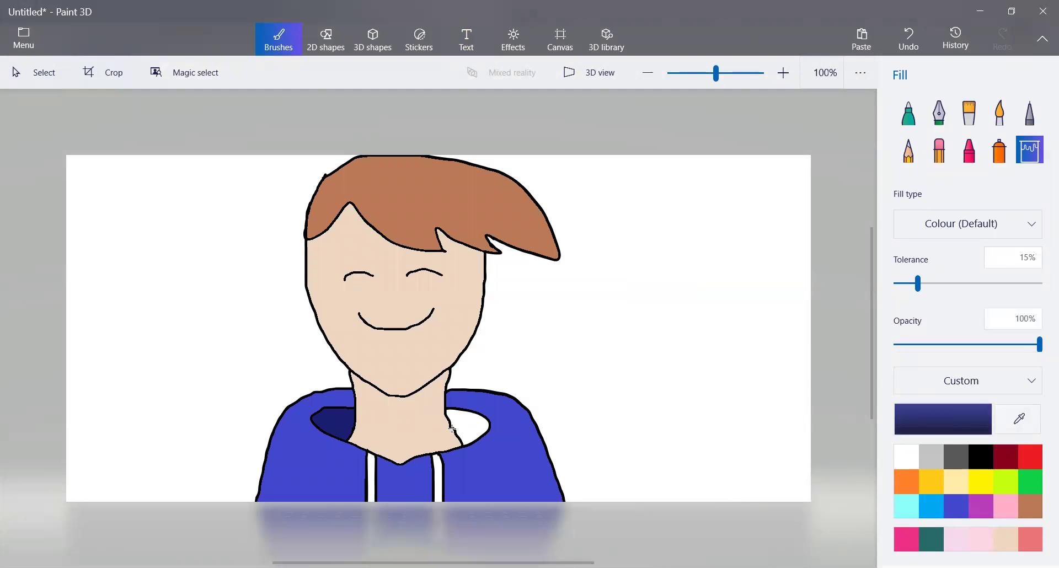
click(488, 428)
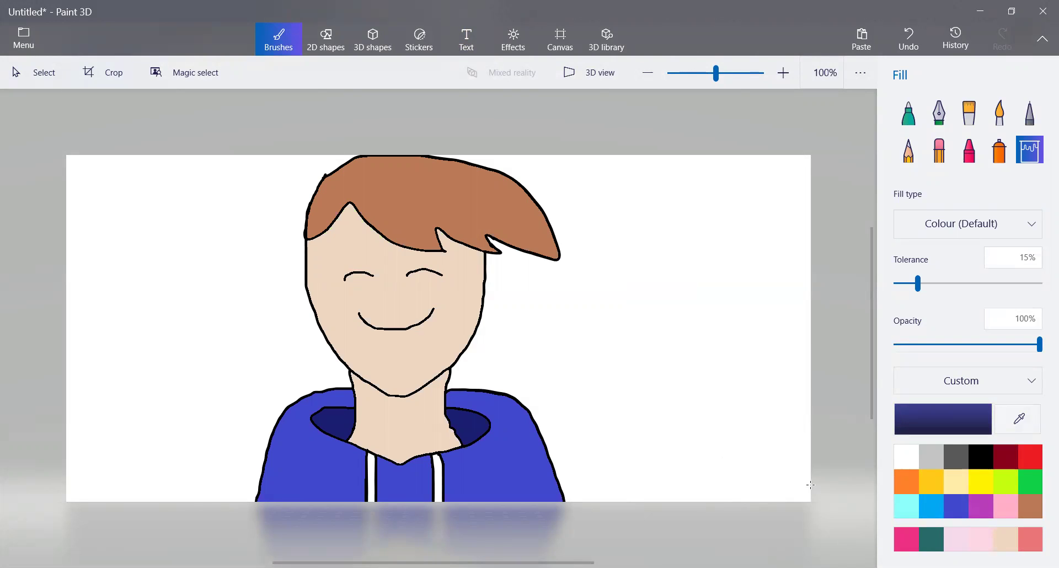
- Fill the background on both sides of the character with light turquoise
click(896, 501)
click(678, 369)
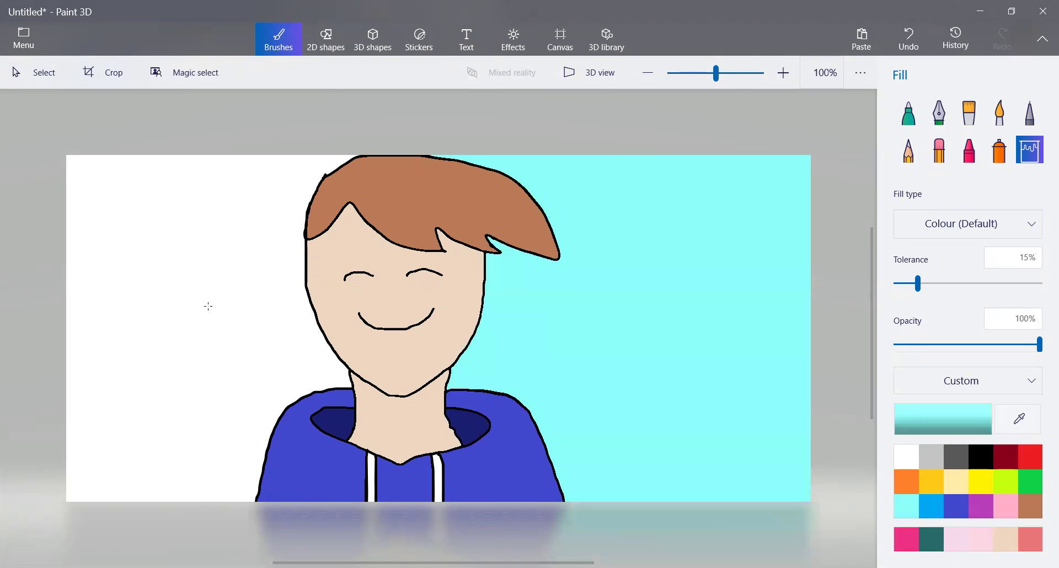
click(208, 307)
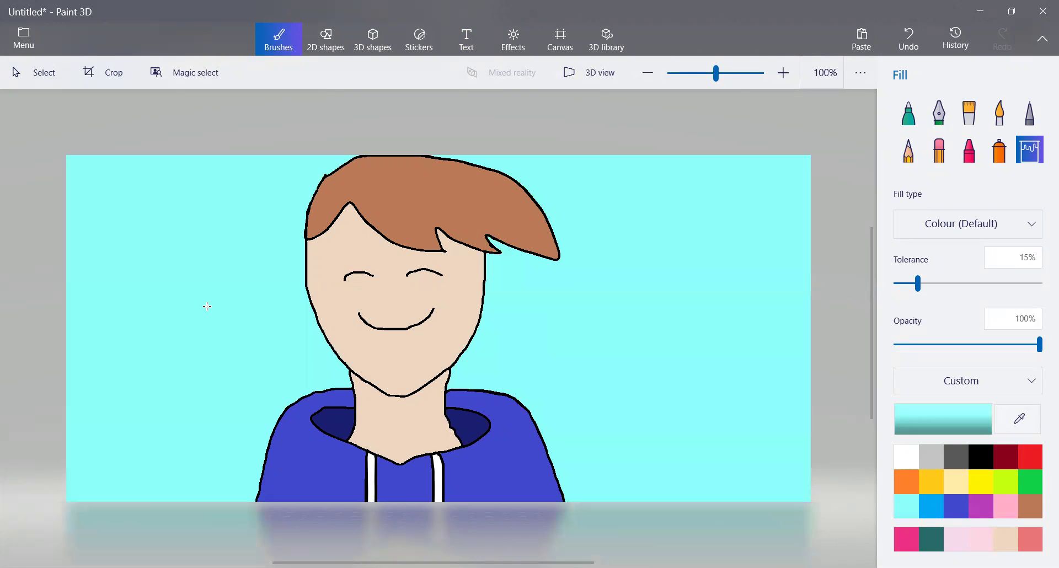
- Add the 2D text "HOPE YOU LIKE IT! ;)" on the background to the right of the face
click(468, 49)
click(903, 123)
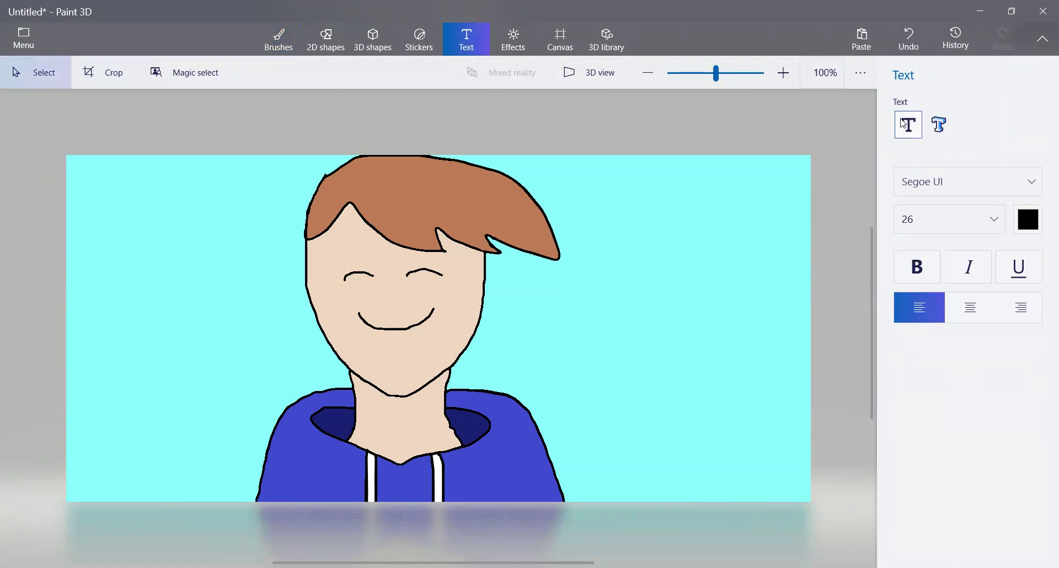
click(910, 132)
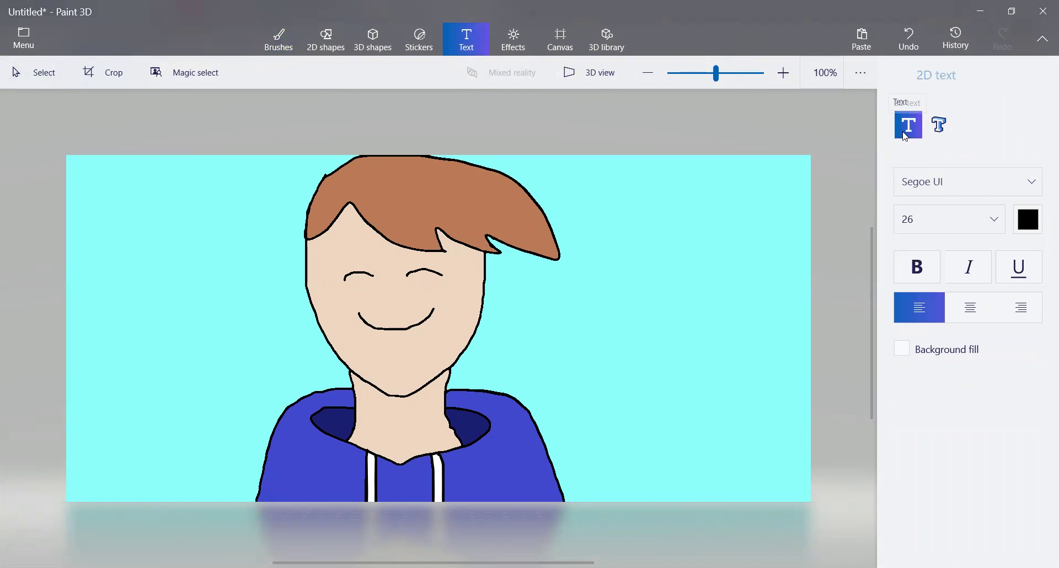
drag(529, 284, 753, 345)
text(HOPE YOU LIK)
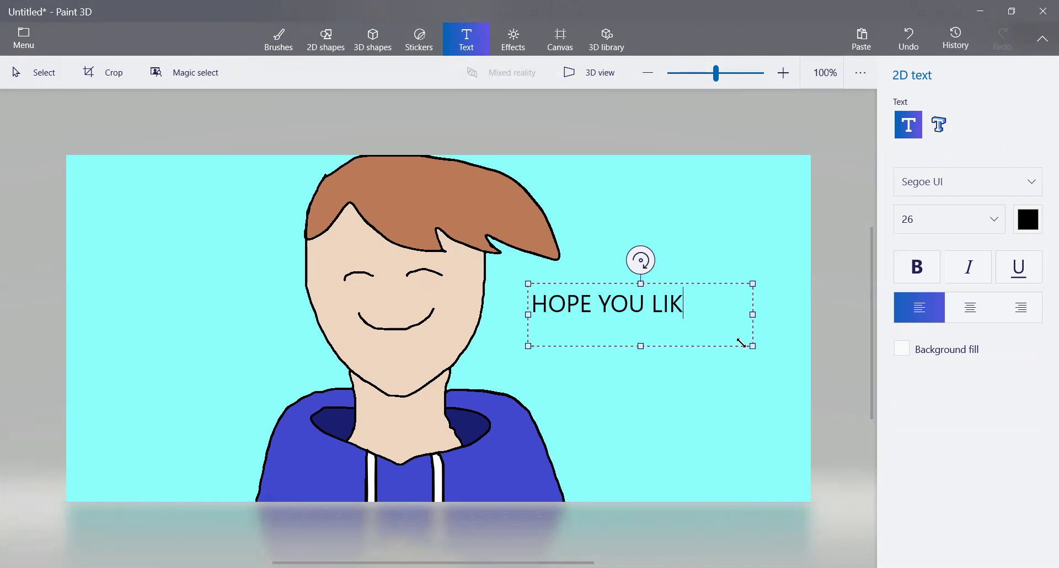
text(E IT! ;))
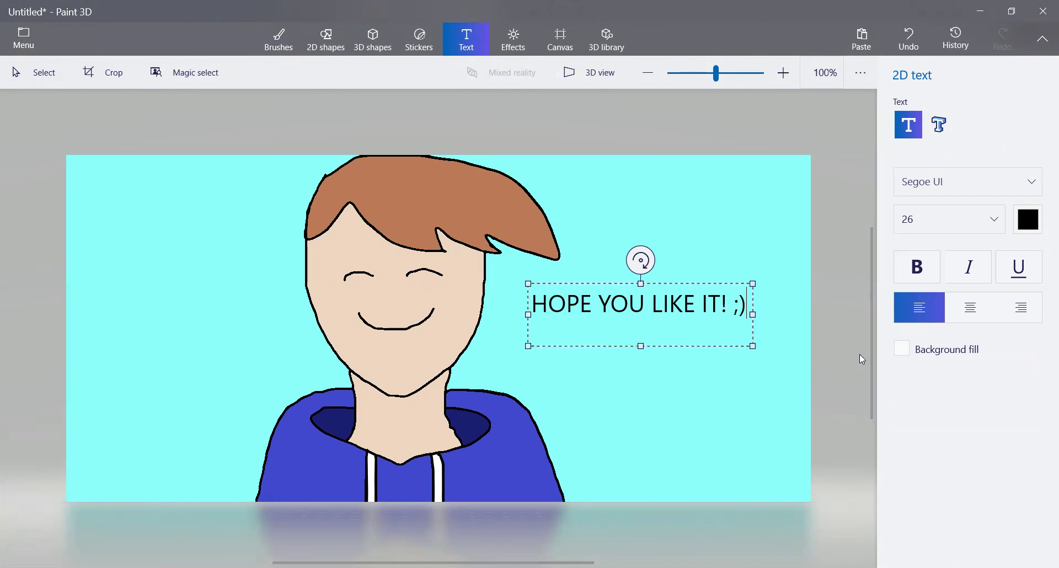
click(829, 318)
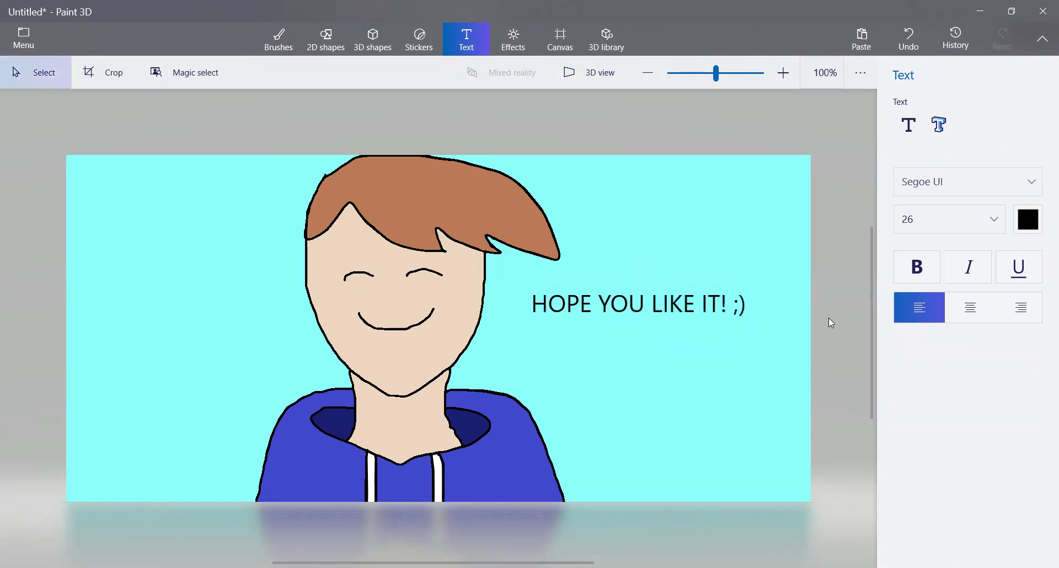